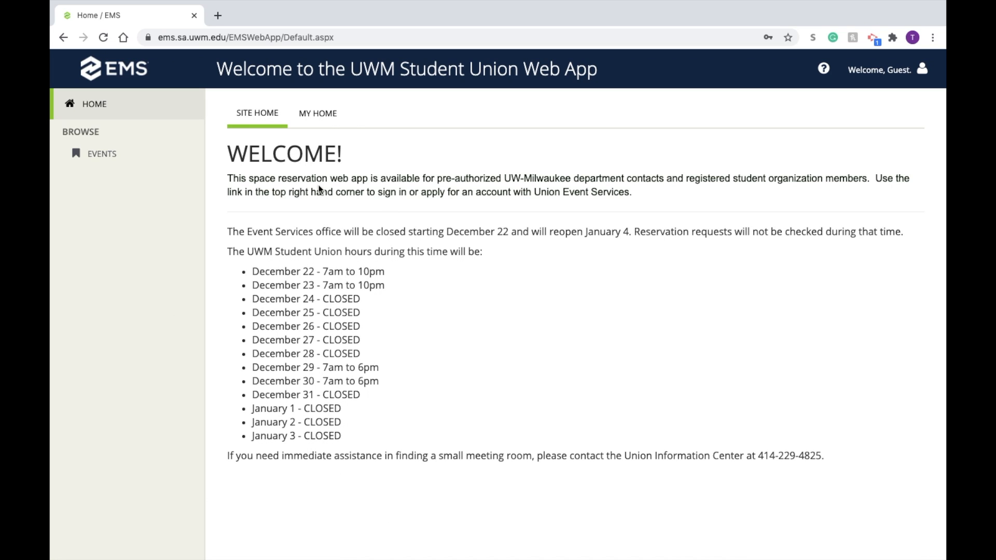
Step: Review the fields of the account request form from My Home, and return to the site's home page
left_click(330, 119)
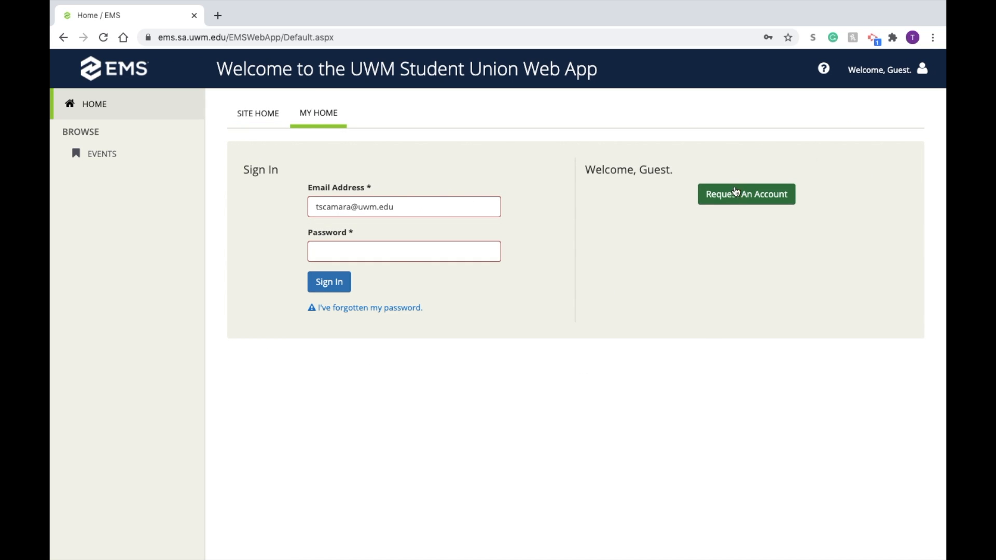
left_click(737, 196)
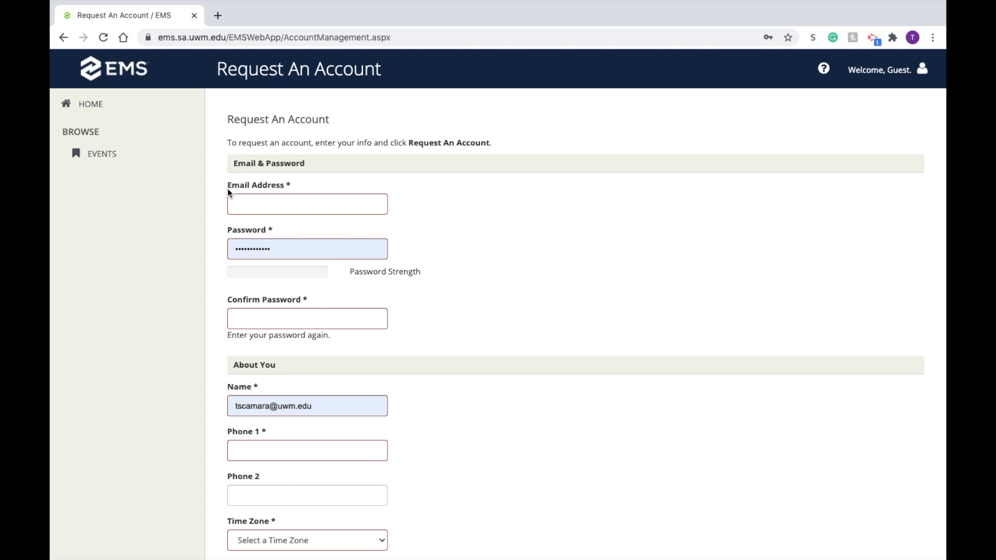
scroll(133, 310, "down", 1)
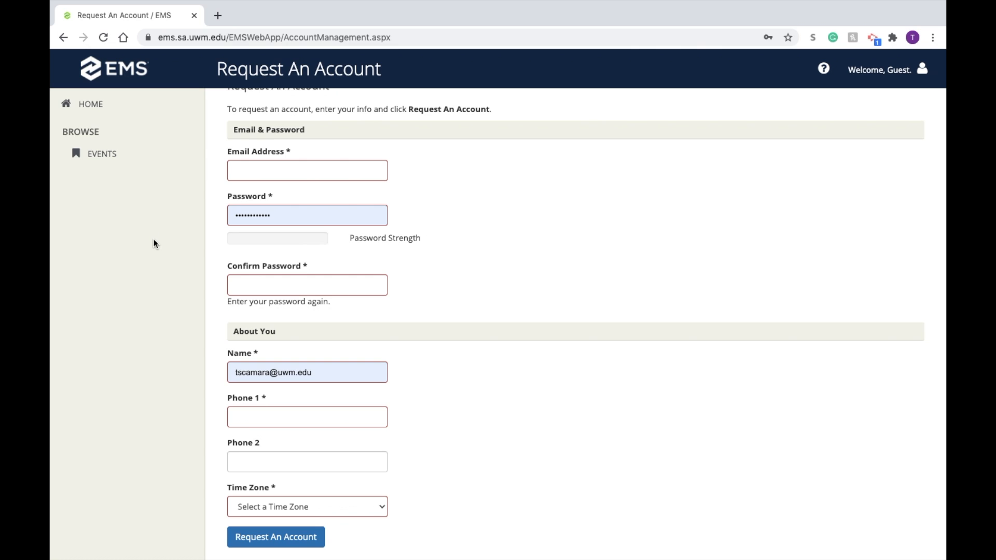
left_click(100, 110)
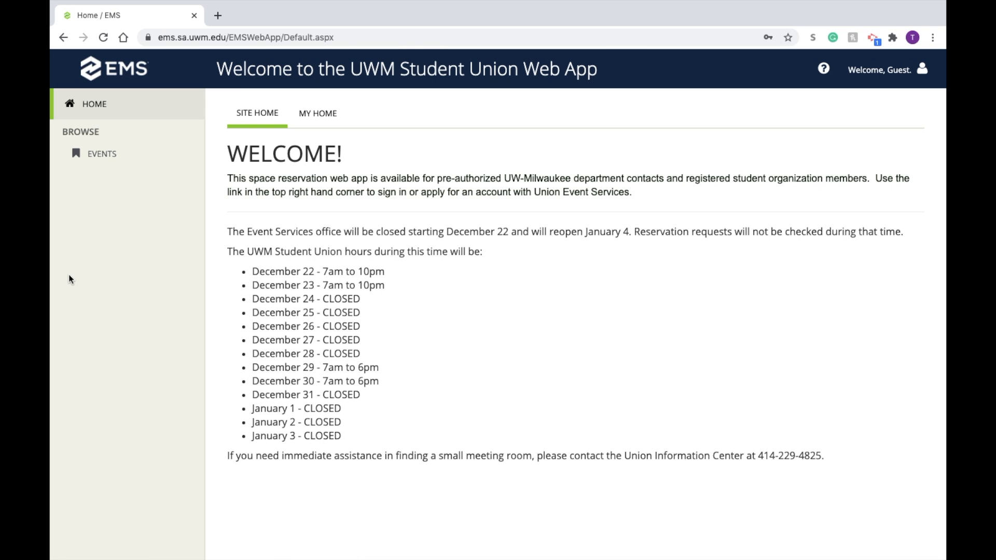
Step: Sign in from My Home using the saved e-mail address and account password
left_click(325, 123)
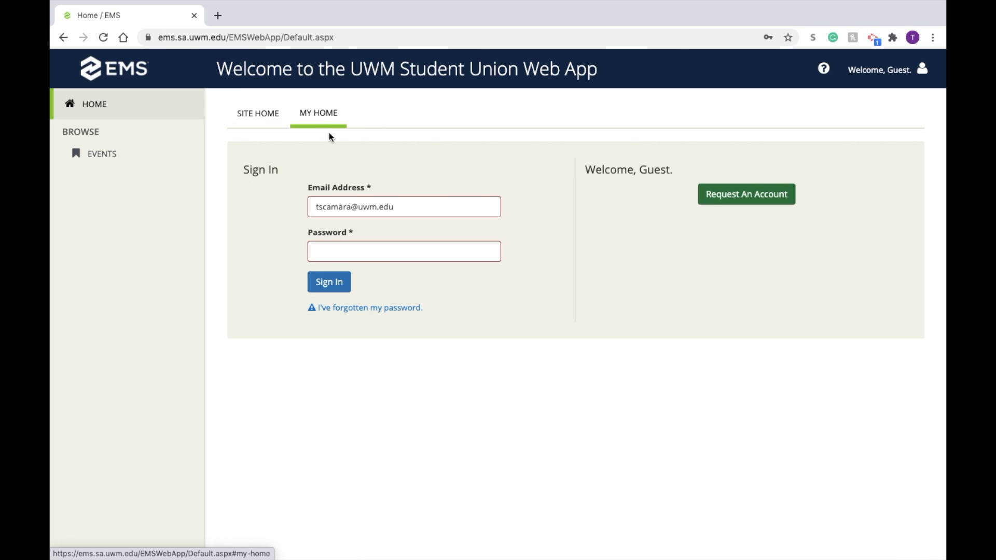
left_click(343, 251)
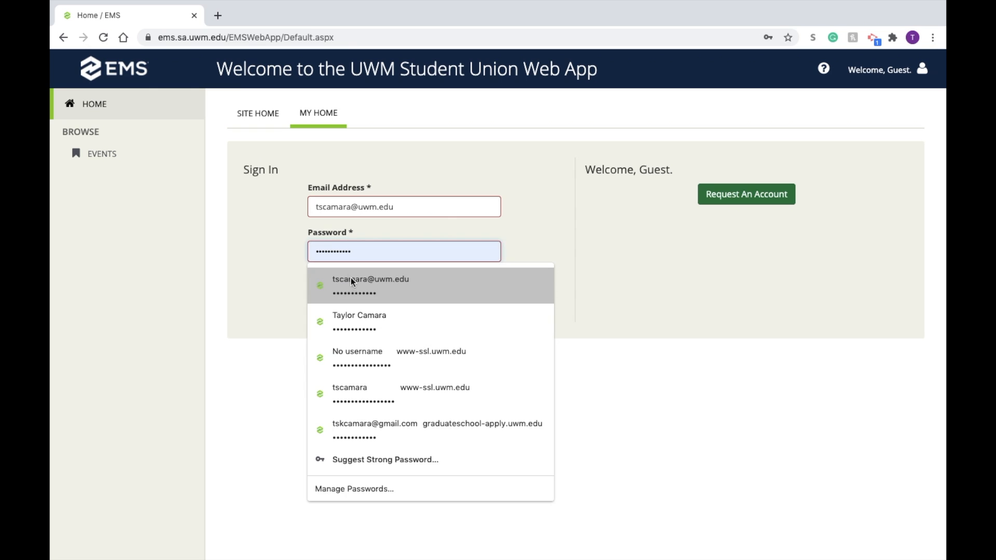
left_click(351, 278)
left_click(330, 283)
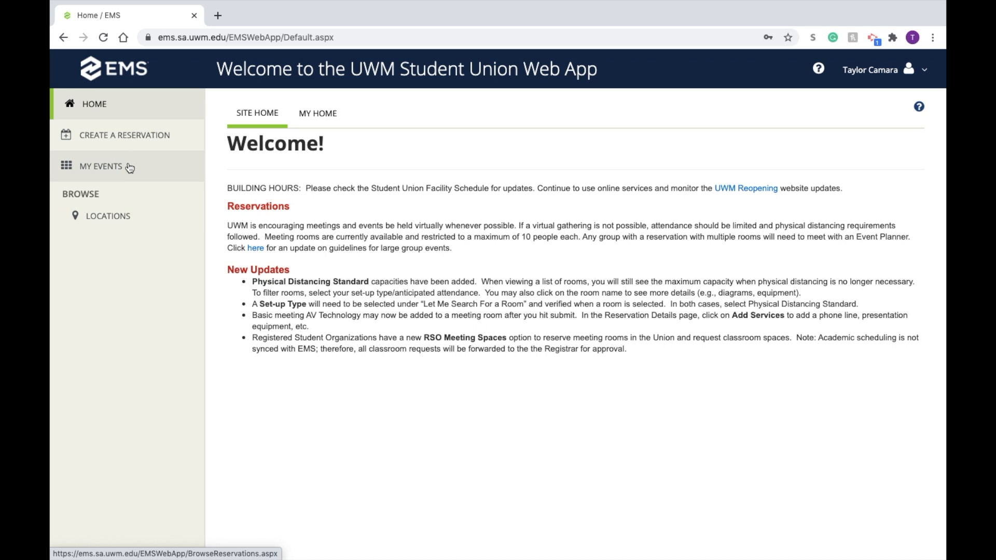
Step: Browse locations, review the available filter types and building choices, and keep Student Union as the selected location
left_click(111, 218)
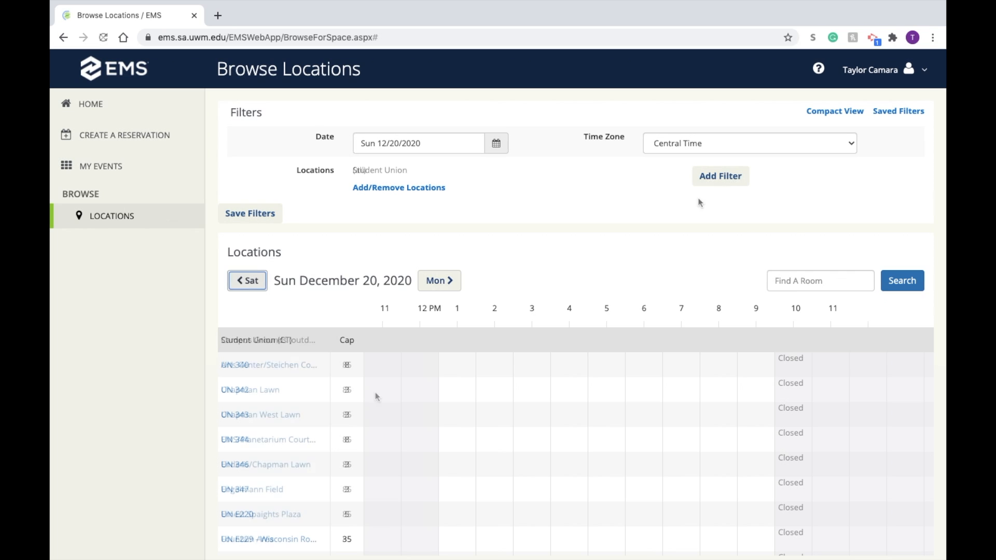
left_click(719, 177)
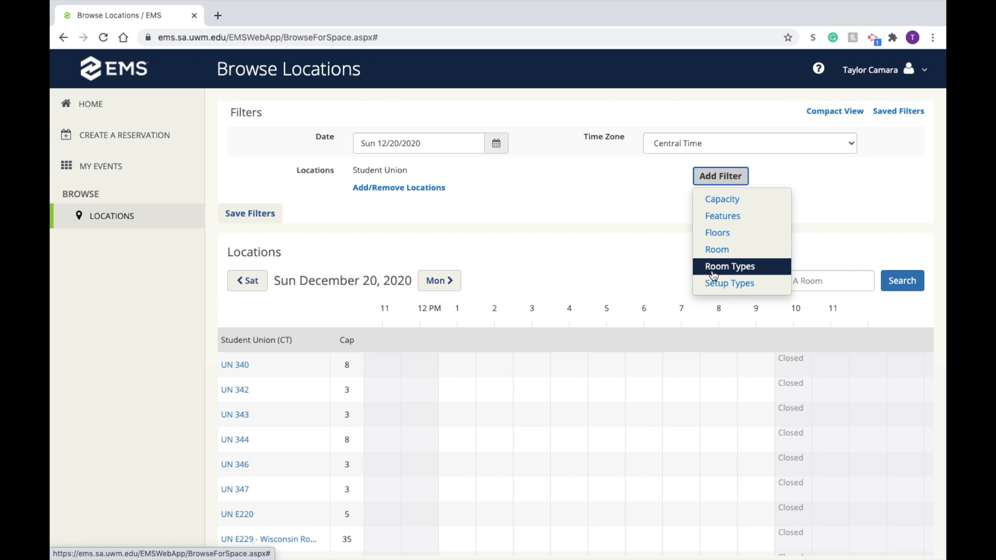
left_click(646, 163)
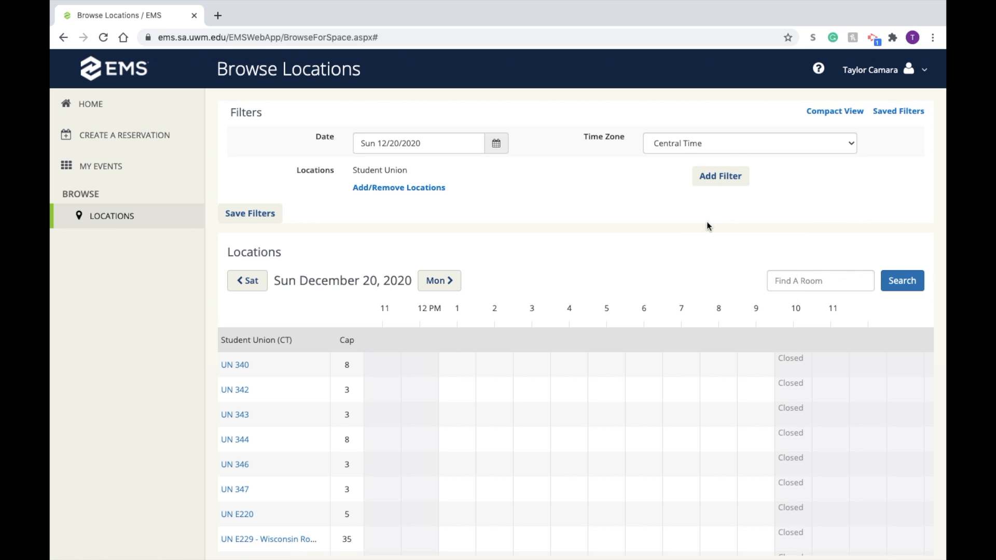
left_click(403, 187)
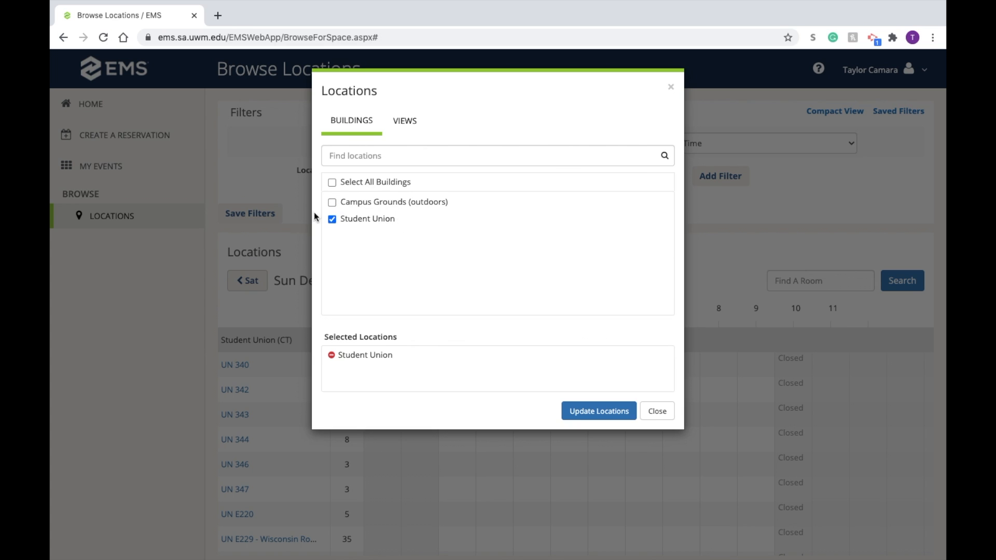
left_click(596, 409)
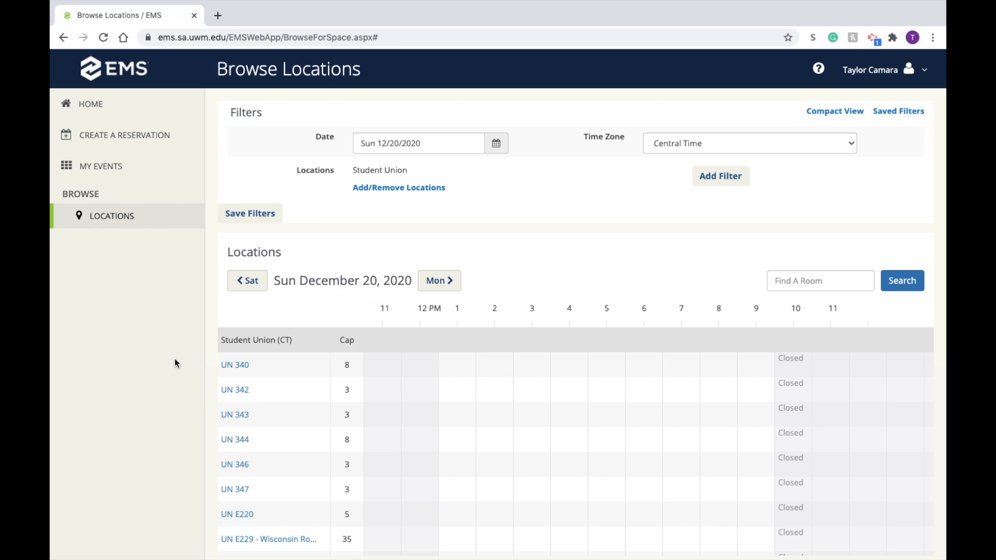
Step: Examine the Student Union room schedule down to the last rooms and advance it to Tuesday, December 22, 2020
scroll(245, 417, "down", 2)
scroll(412, 418, "down", 7)
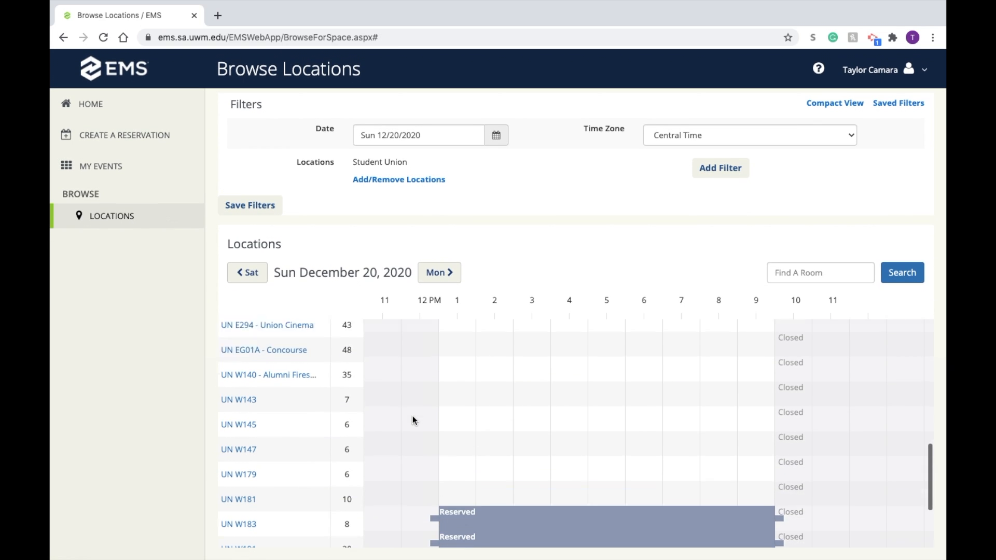
scroll(412, 419, "down", 2)
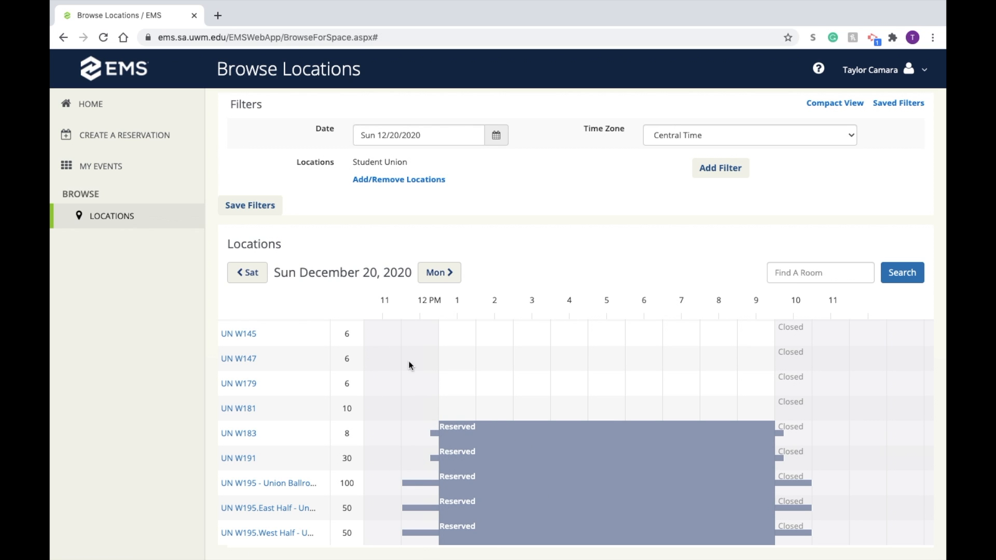
left_click(439, 271)
left_click(441, 271)
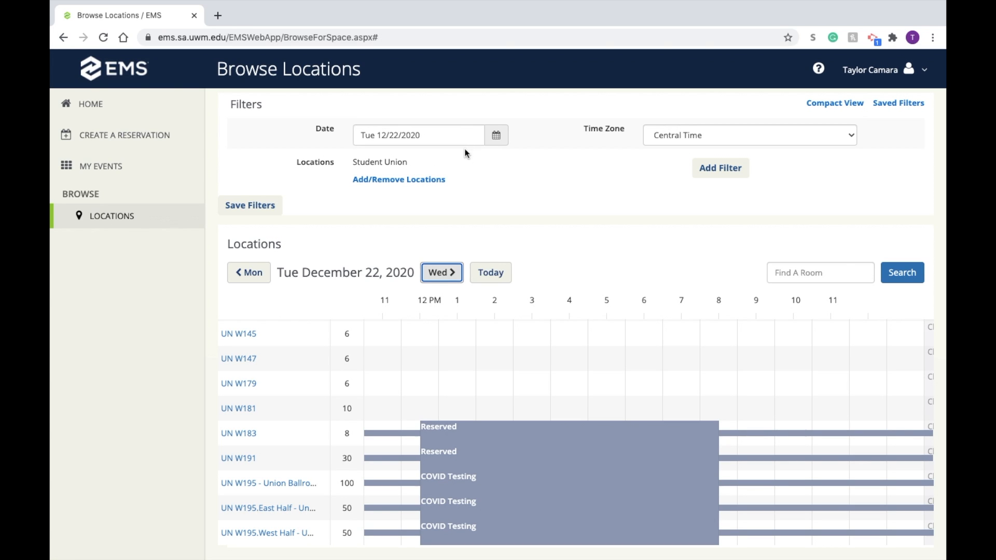
Step: Set the location schedule's date to Monday, March 15, 2021 and look over room availability for that day
left_click(496, 136)
left_click(503, 187)
left_click(503, 187)
left_click(503, 187)
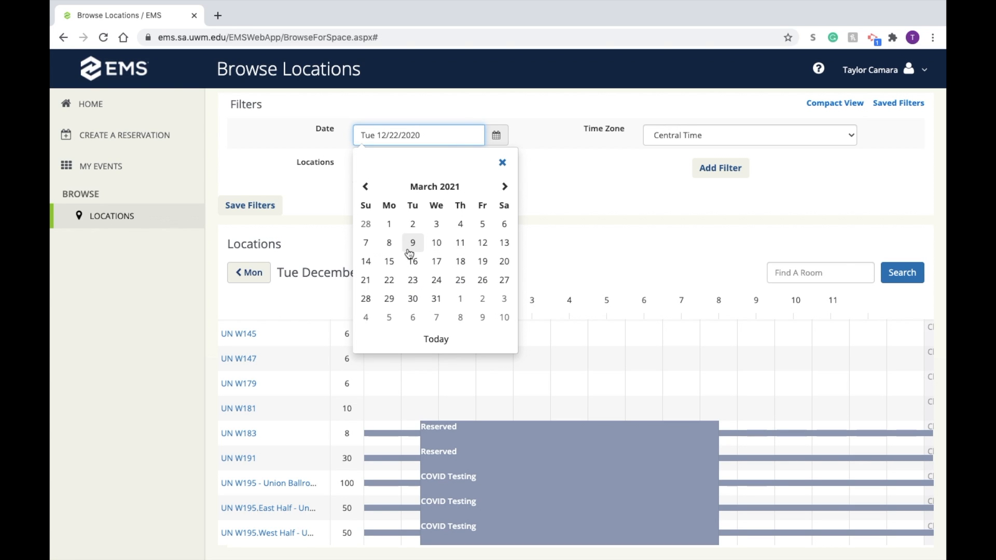
left_click(389, 262)
scroll(346, 402, "down", 1)
scroll(346, 402, "up", 2)
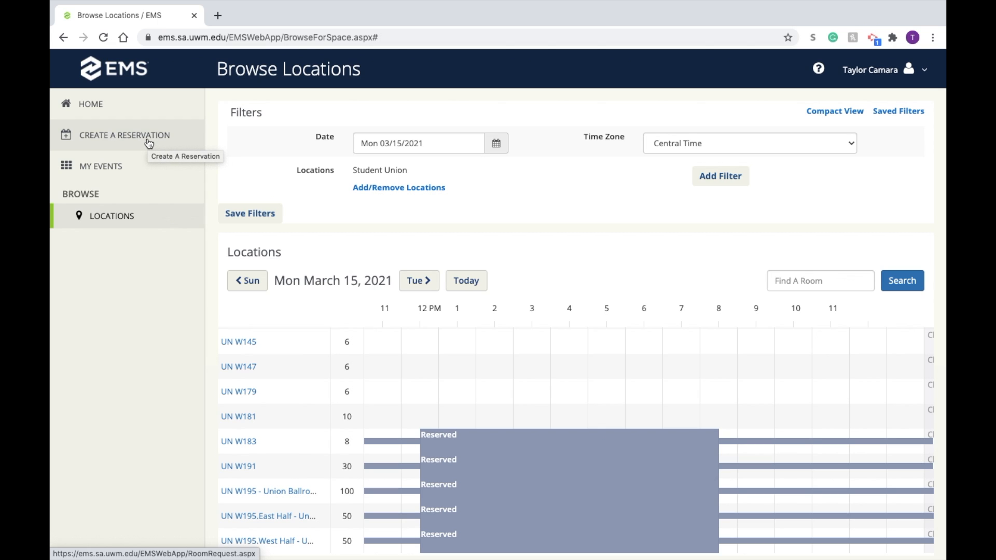
Step: Go to reservation creation and review the booking rules of the "Request a Large Event Space" template
left_click(150, 141)
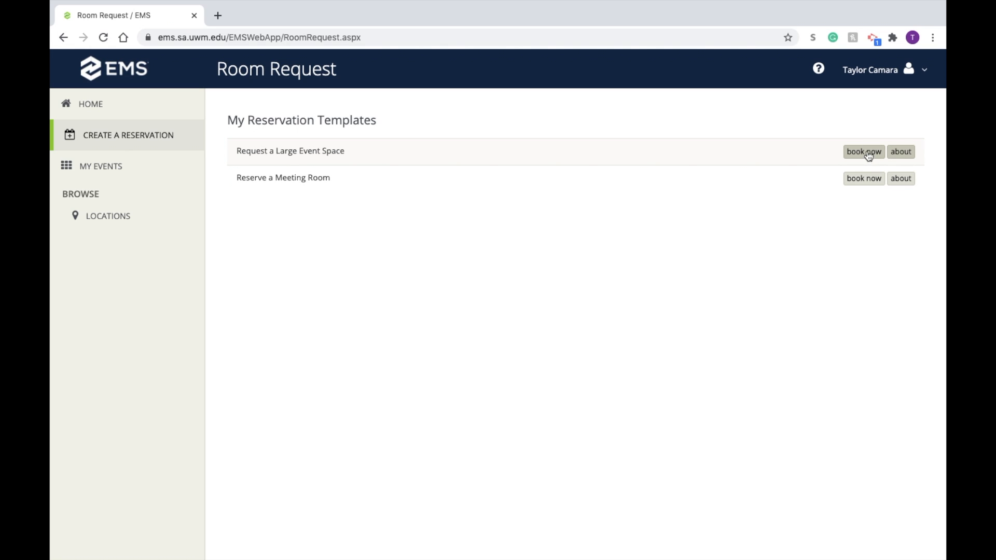
left_click(912, 154)
left_click(457, 115)
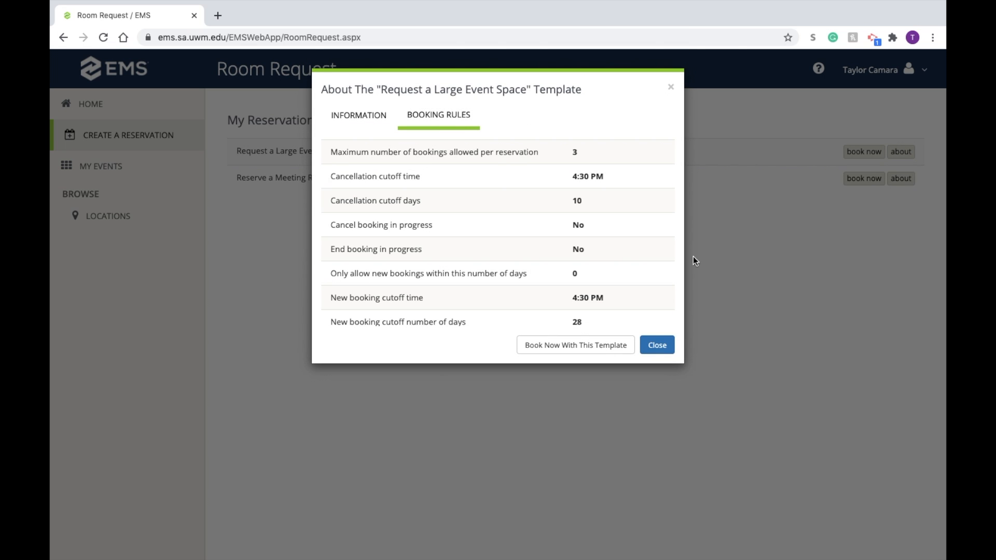
left_click(656, 345)
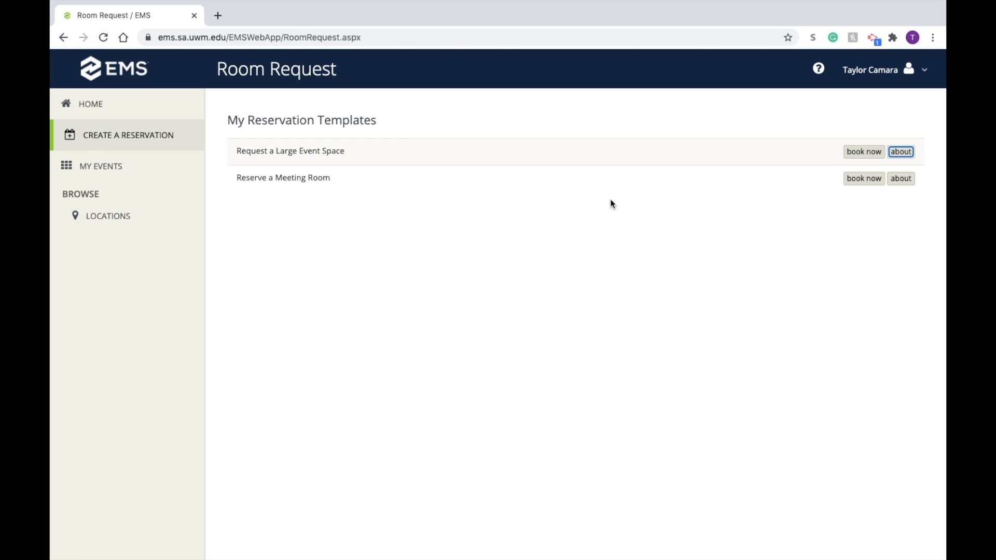
Step: Start a booking with the "Request a Large Event Space" template and set its date to Monday, April 12, 2021
left_click(852, 153)
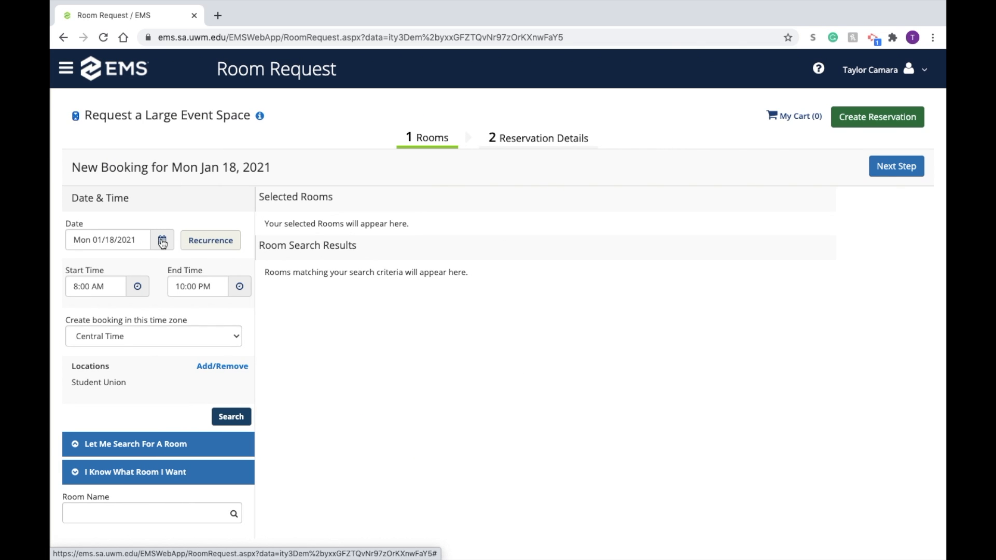
left_click(162, 242)
left_click(217, 291)
left_click(217, 291)
left_click(217, 290)
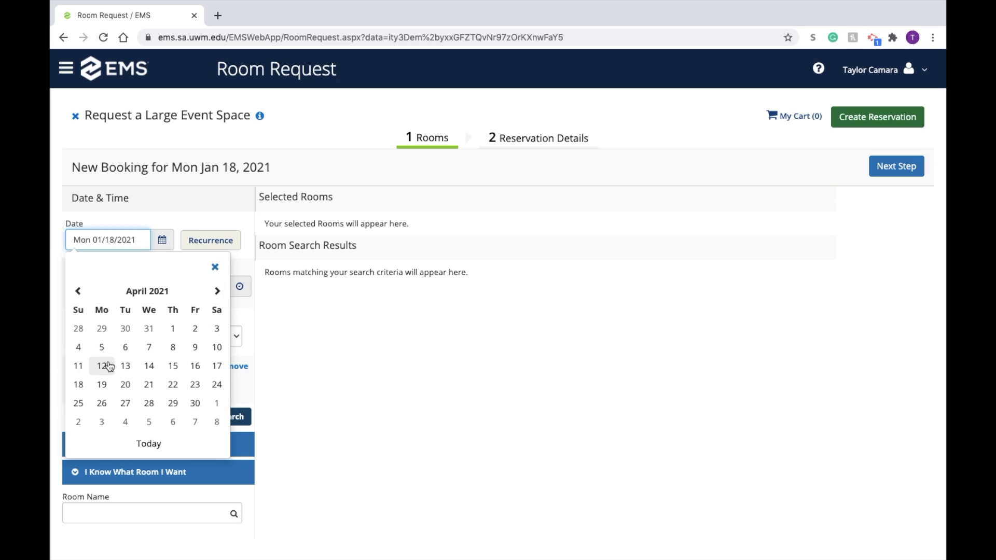
left_click(109, 366)
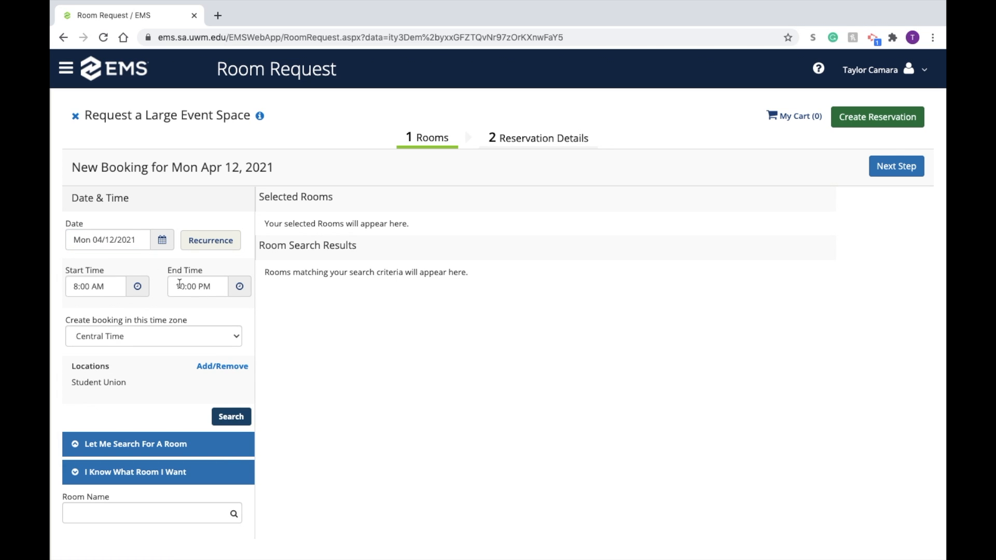
Step: Set the booking's start time to 10:00 AM and its end time to 12:00 PM
left_click(143, 290)
left_click(87, 347)
left_click(87, 347)
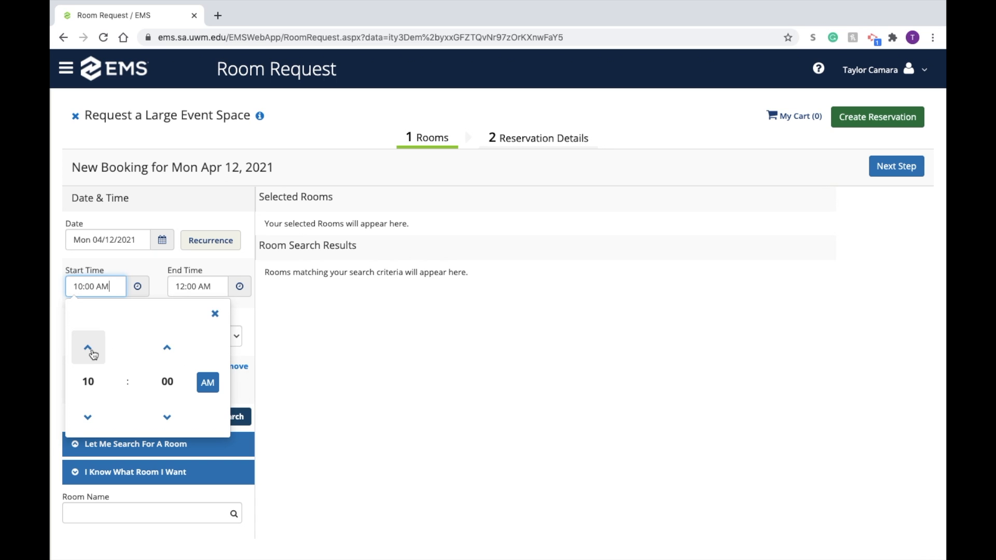
left_click(215, 313)
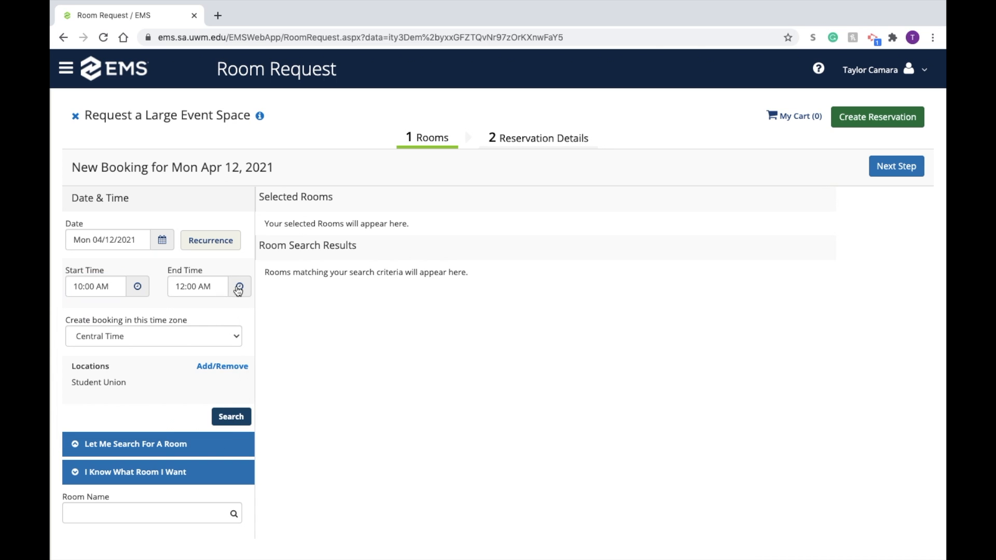
left_click(239, 286)
left_click(310, 382)
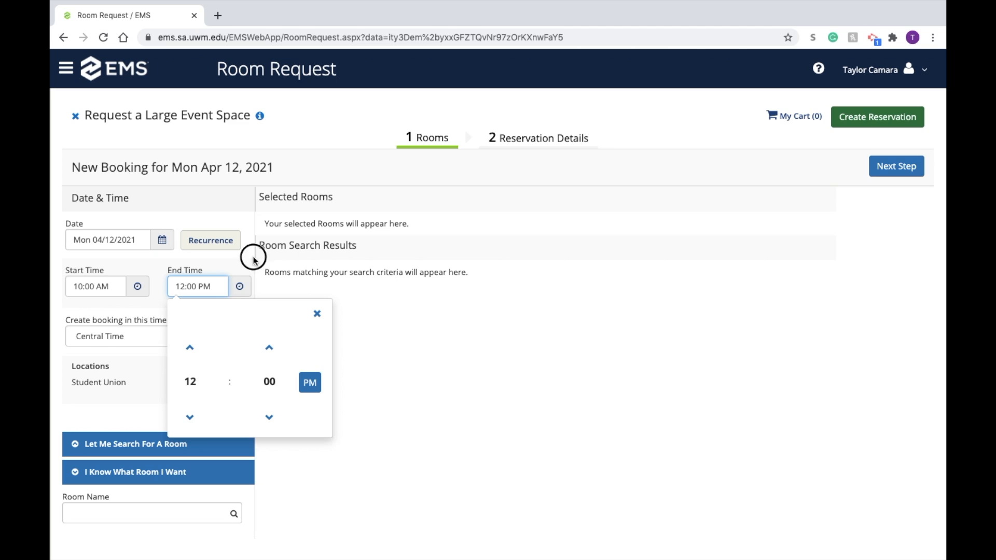
left_click(317, 313)
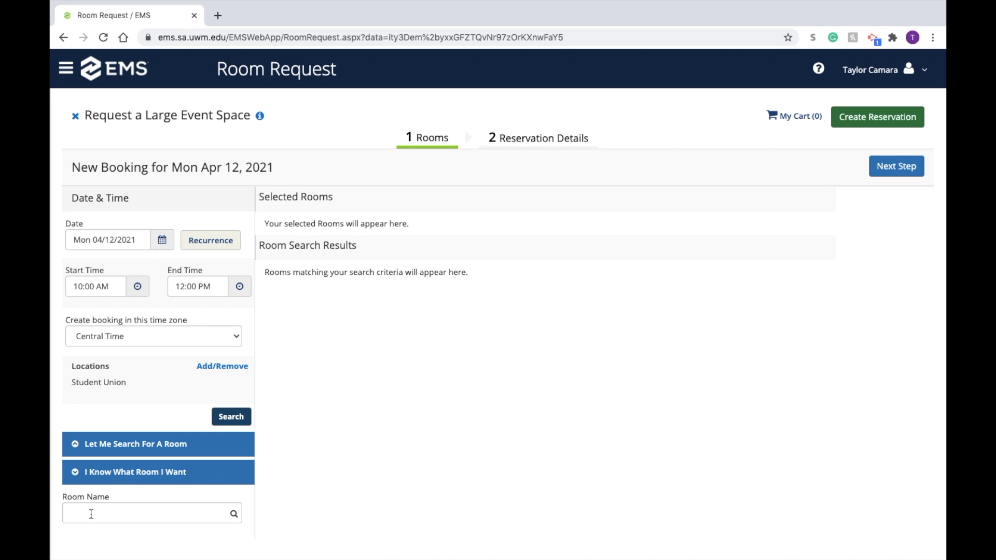
Step: Search for Student Union rooms that can be requested for the chosen date and time
left_click(102, 446)
left_click(104, 446)
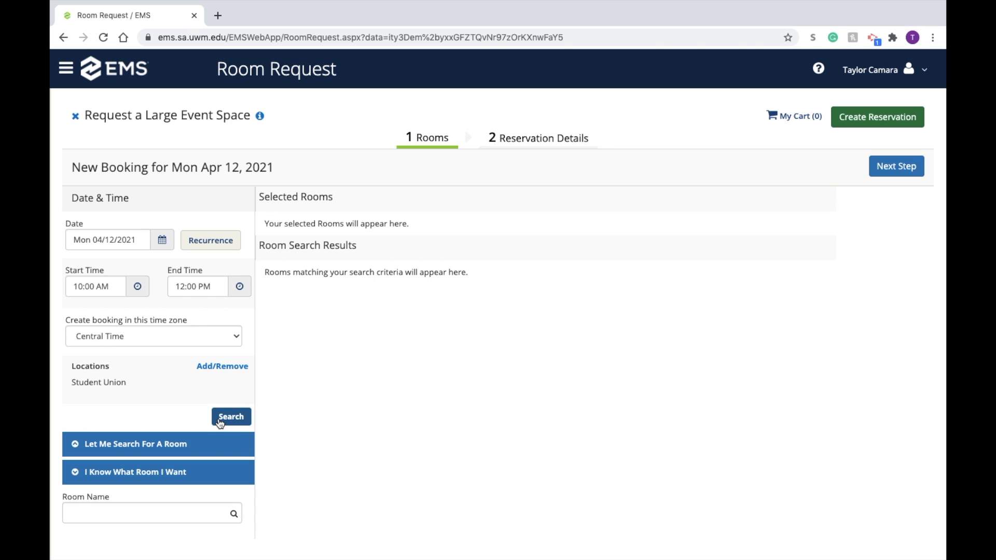
left_click(220, 421)
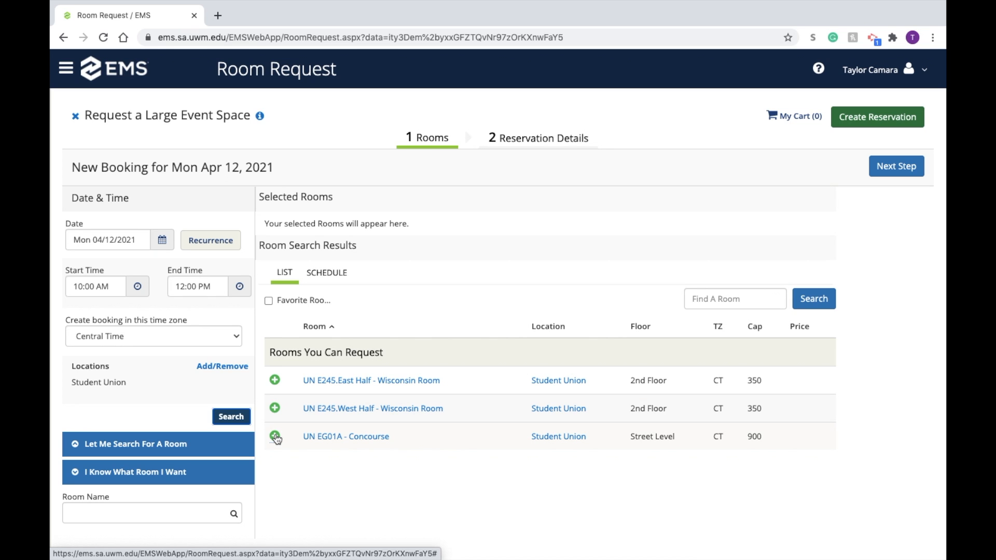
Step: Add the UN EG01A - Concourse room with 20 attendees and the Physical Distancing Standard setup type
left_click(275, 437)
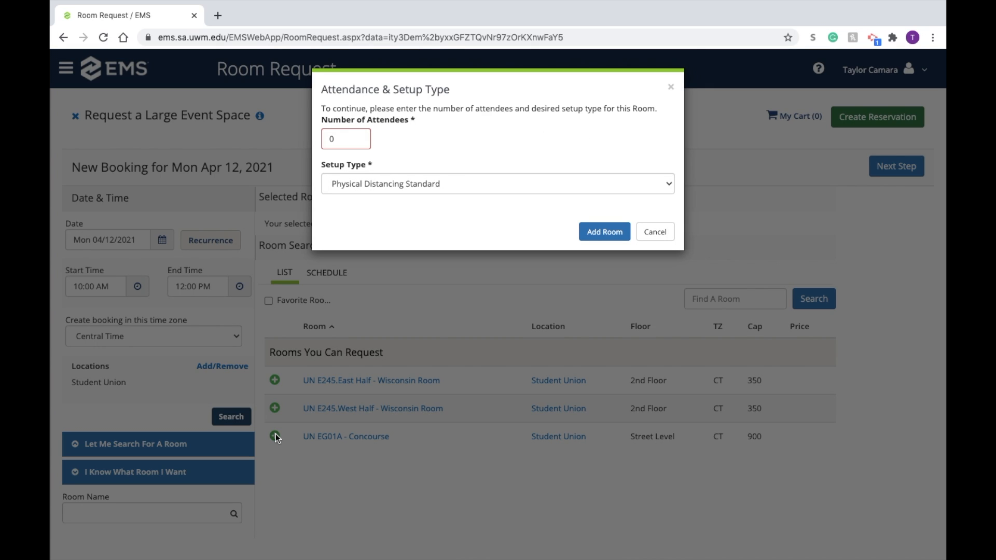
left_click(342, 138)
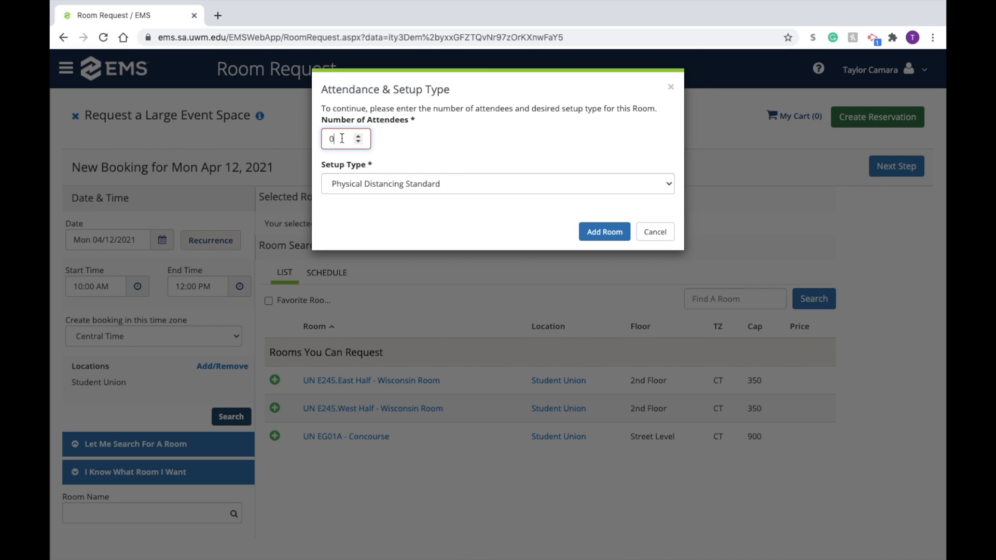
key("BackSpace")
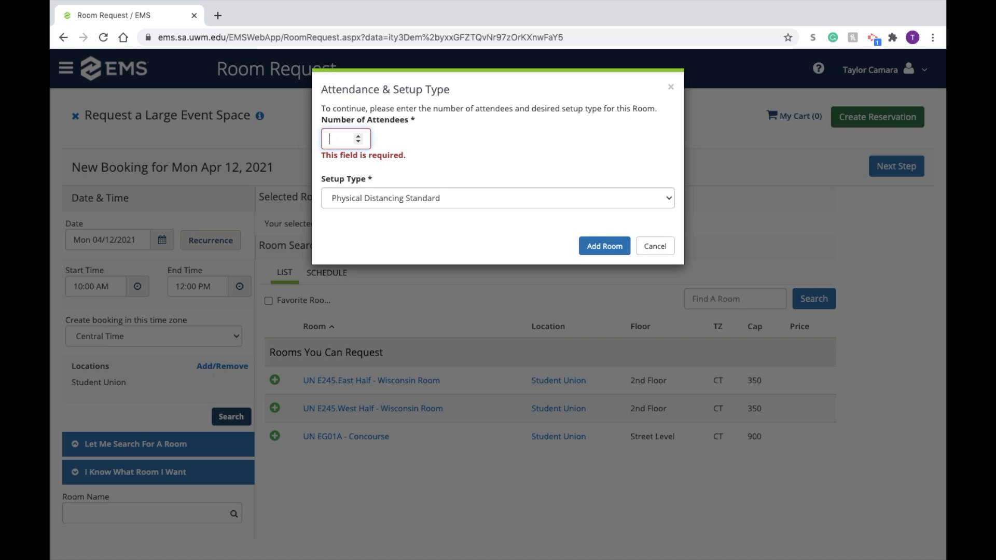
type("20")
left_click(454, 156)
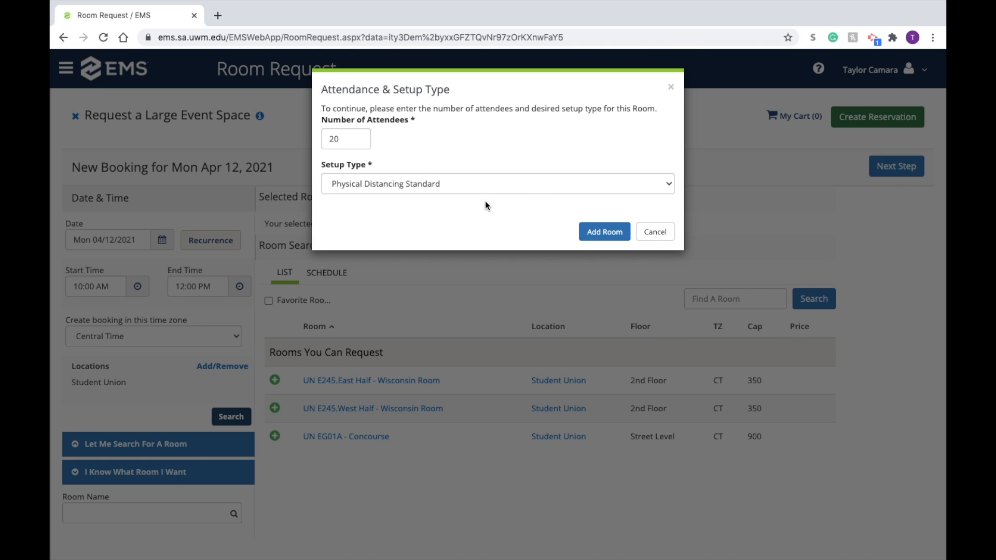
left_click(593, 231)
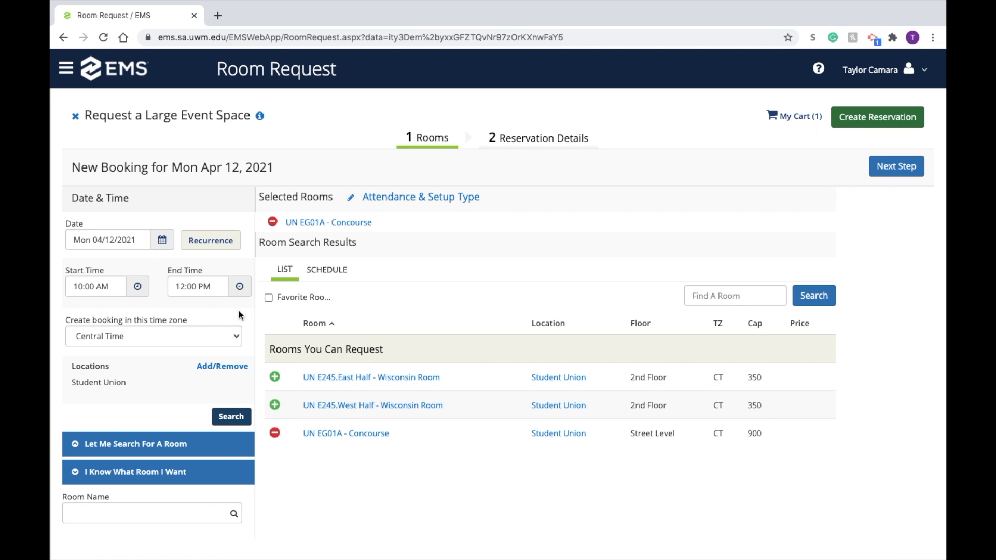
Step: Check the recurrence settings for the April 12 booking and proceed to the reservation details
left_click(211, 240)
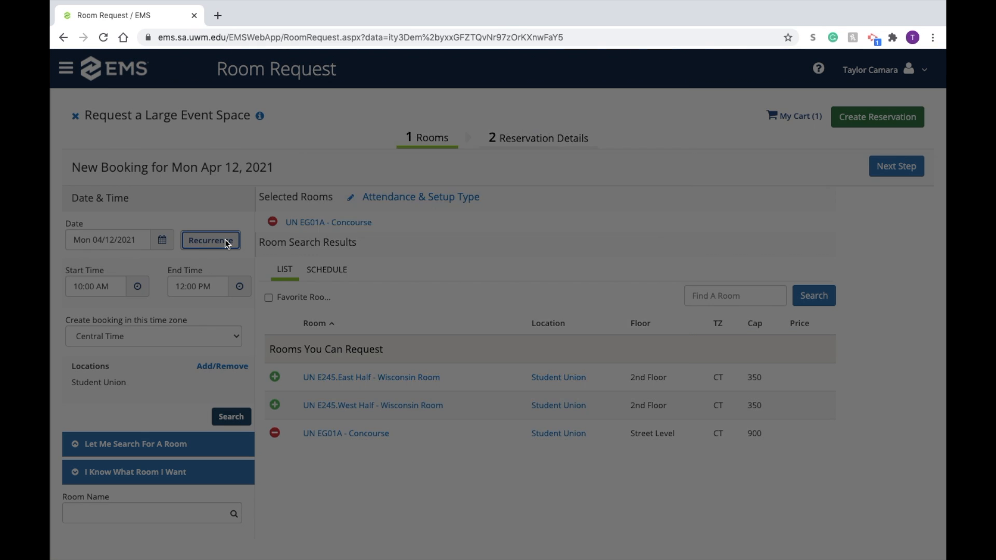
left_click(668, 447)
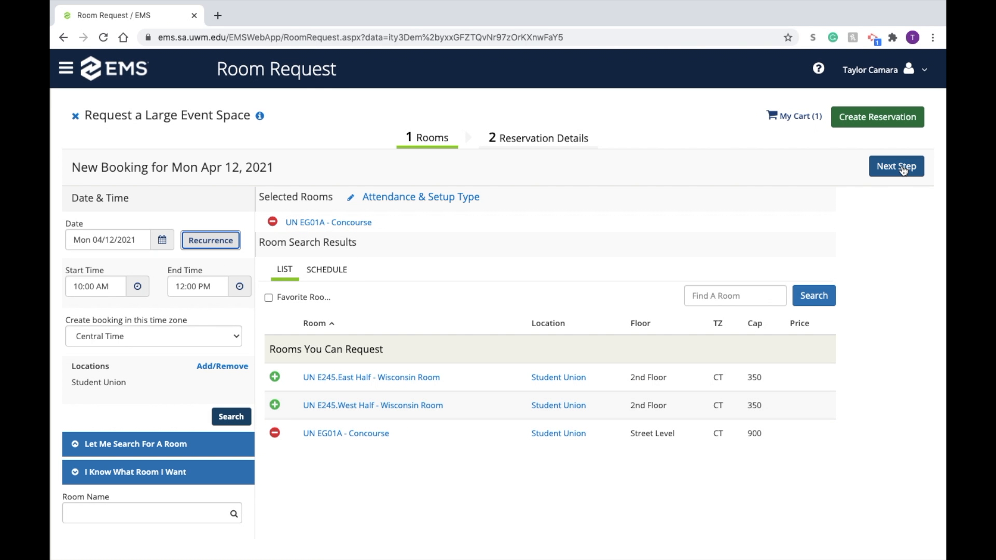
left_click(902, 168)
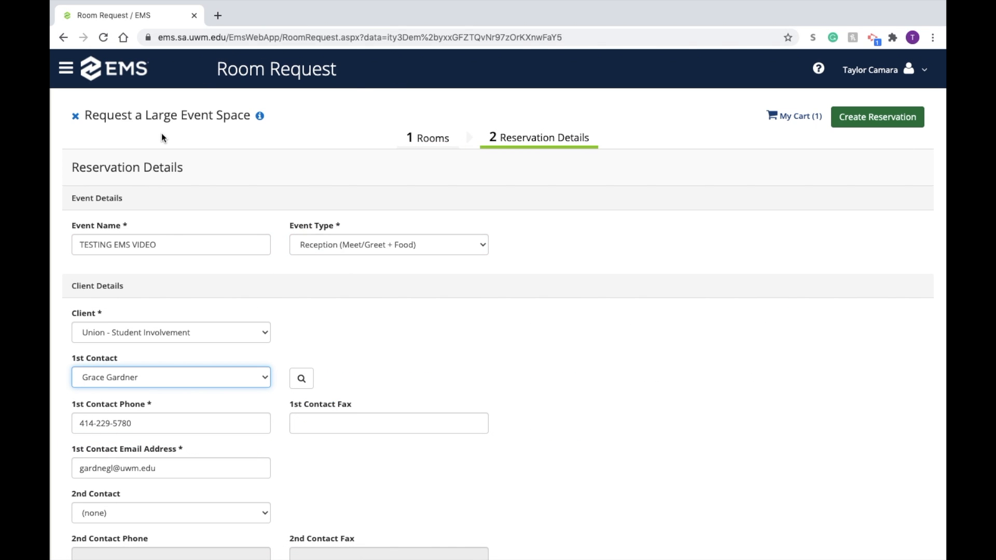
Step: Choose Reception (Meet/Greet + Food) as the event type and select the client's first contact person
scroll(183, 156, "down", 2)
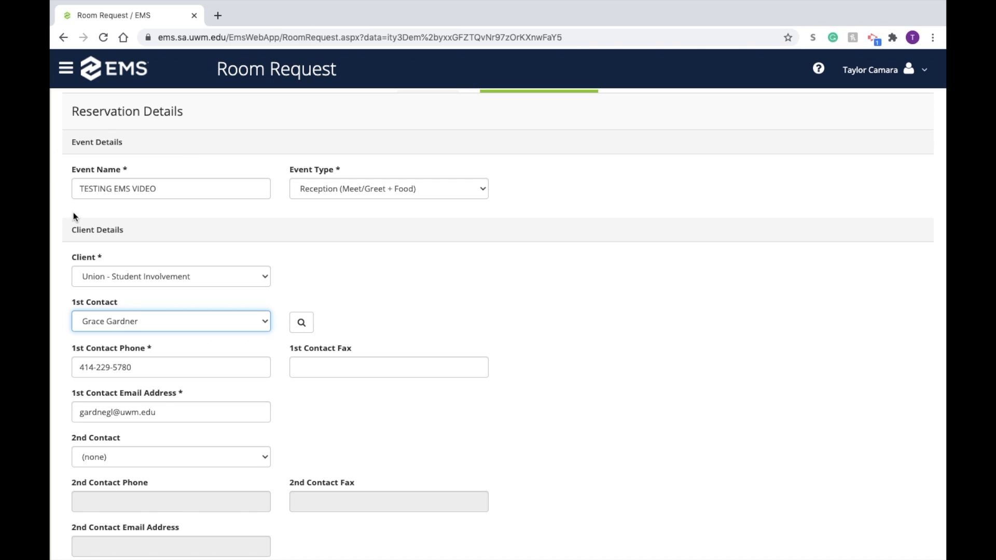
left_click(333, 193)
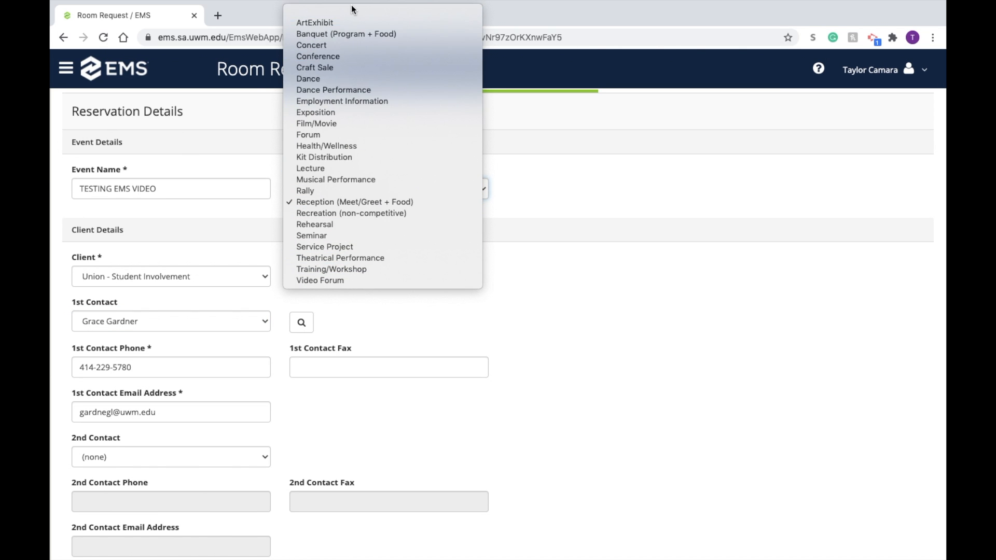
left_click(349, 201)
scroll(453, 296, "down", 3)
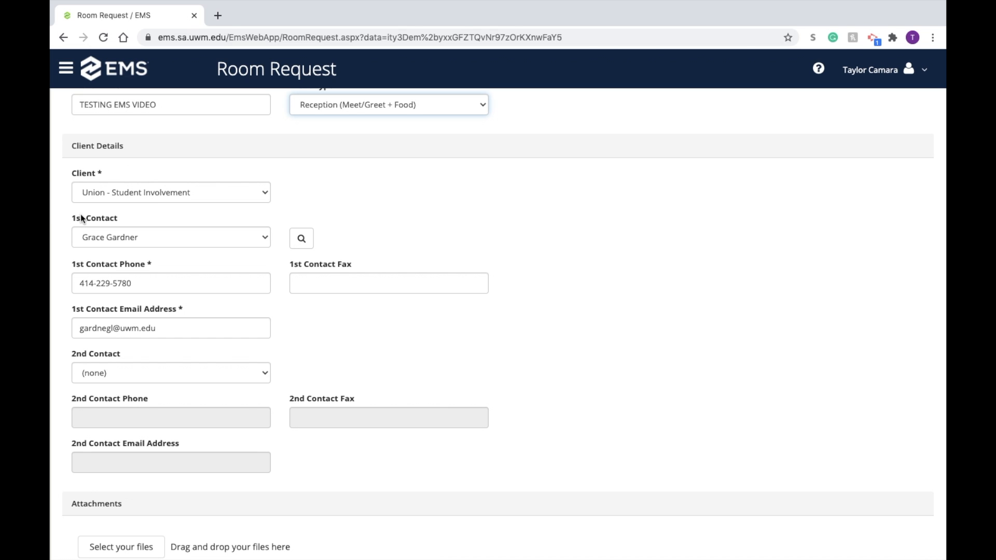
left_click(153, 234)
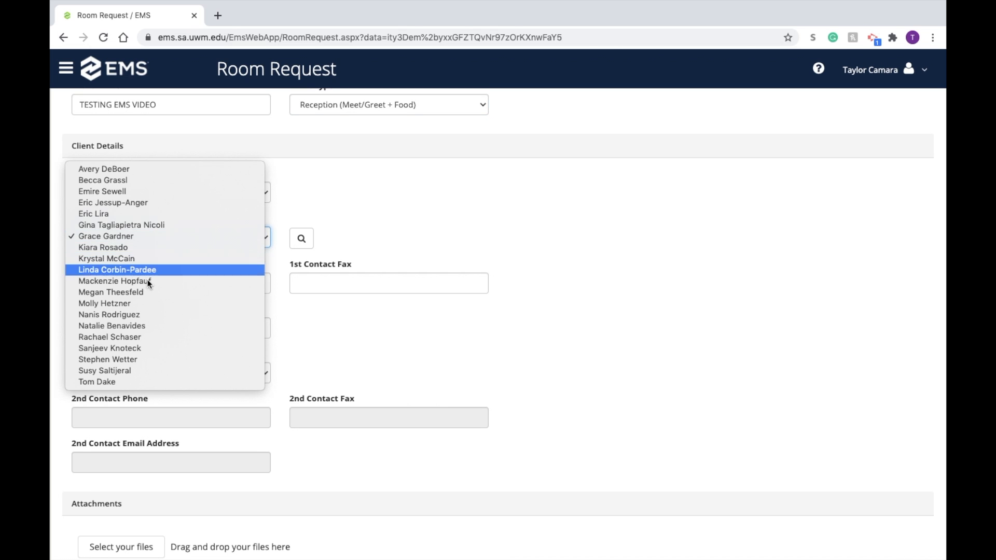
left_click(146, 238)
Step: Review the remaining contact and attachment fields and the Attendee Profile choices without changing them
scroll(427, 229, "down", 2)
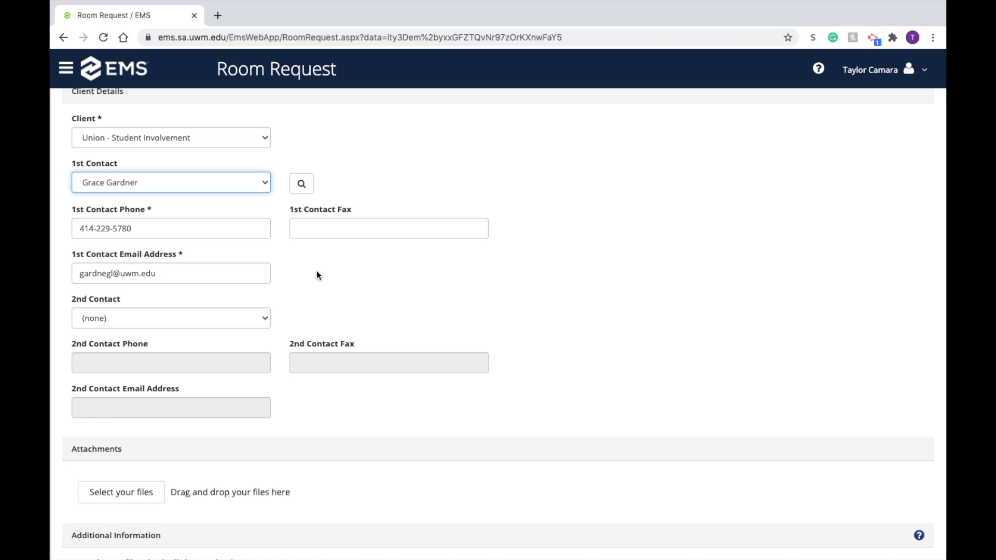
scroll(316, 271, "down", 2)
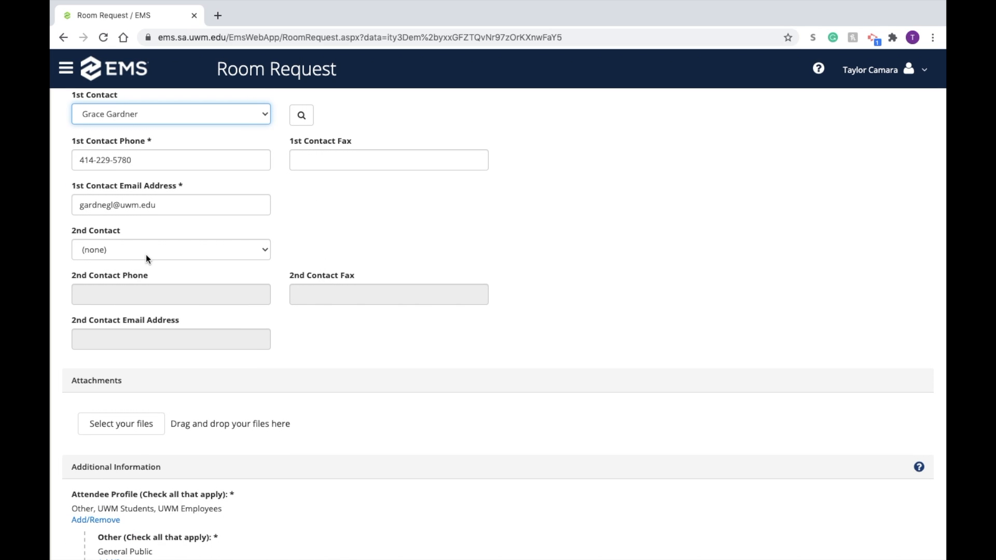
scroll(260, 296, "down", 4)
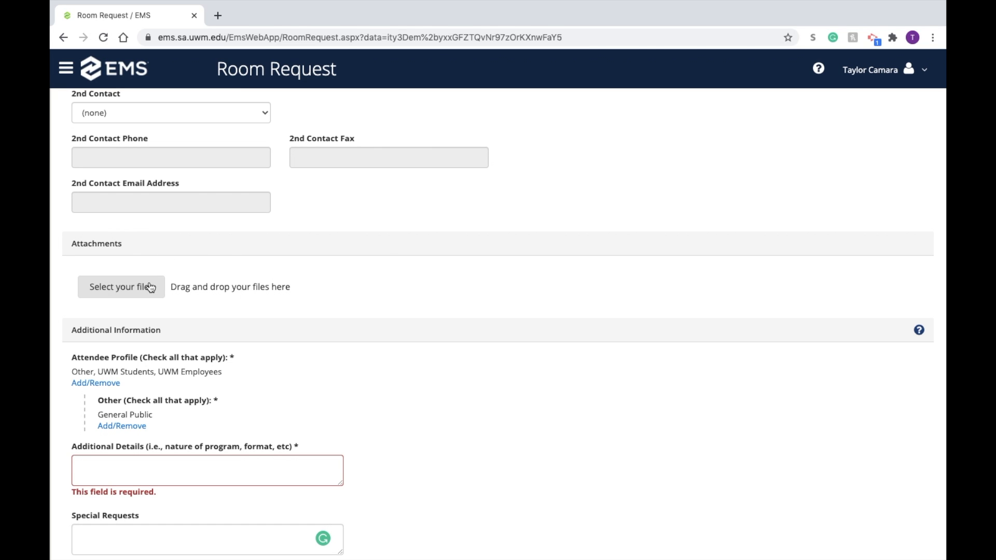
scroll(341, 358, "down", 3)
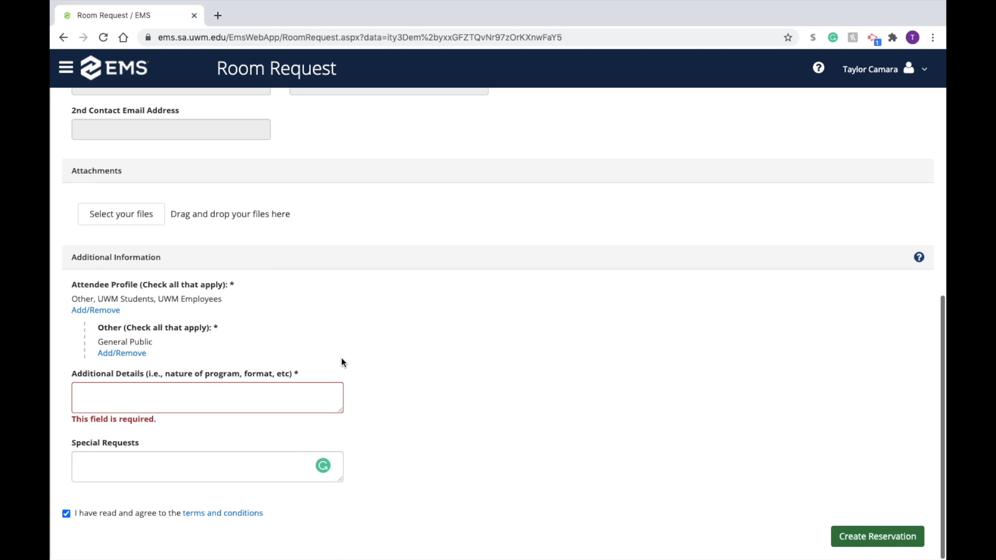
left_click(100, 311)
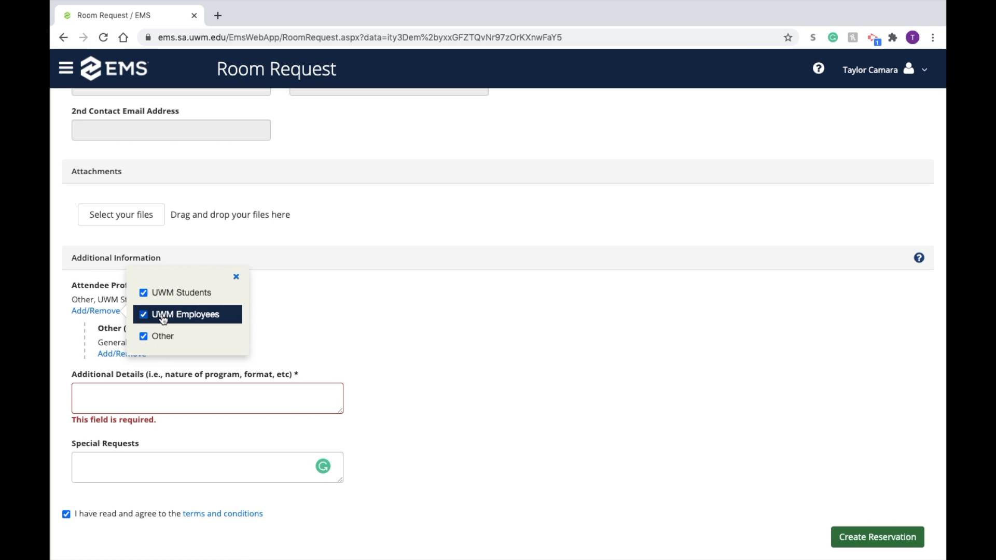
left_click(338, 291)
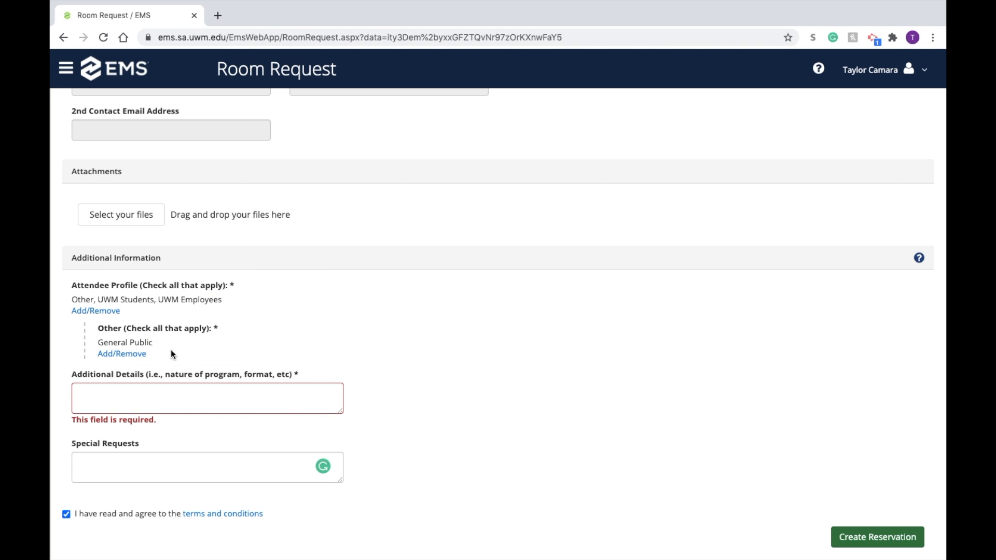
Step: Clear and reselect General Public among the Other attendee profile categories
left_click(122, 354)
scroll(279, 334, "up", 1)
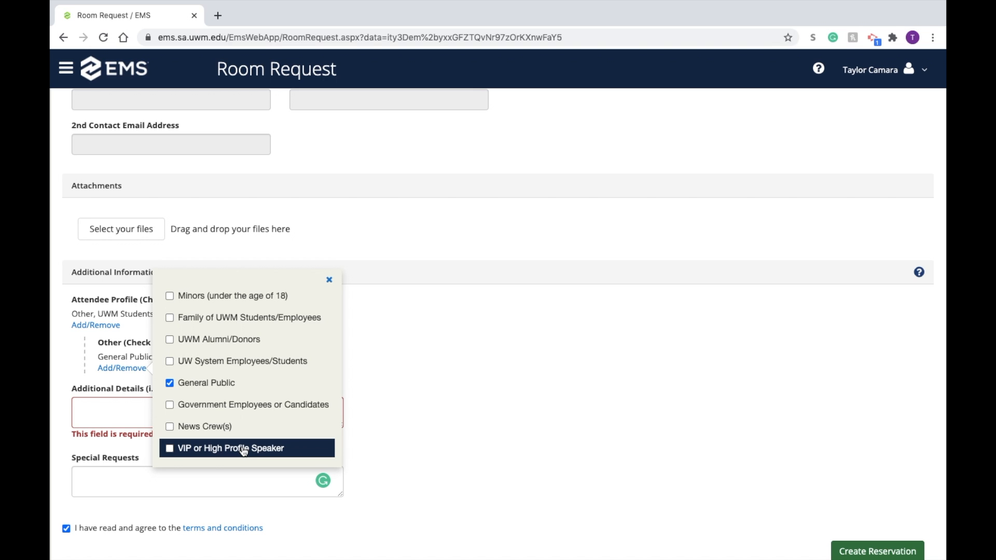
left_click(203, 385)
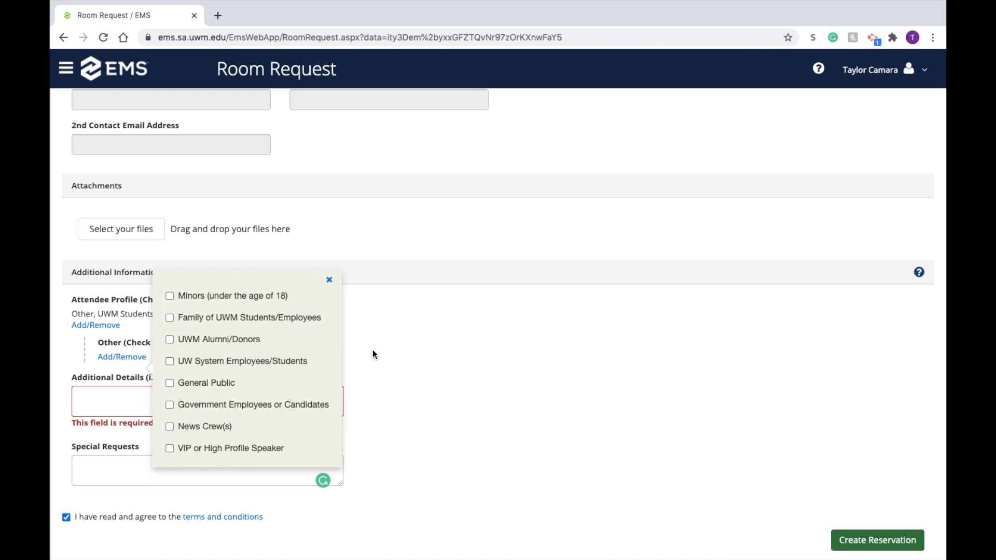
left_click(230, 388)
left_click(329, 280)
Step: Examine the Additional Details and Special Requests fields and read the terms and conditions
scroll(332, 358, "down", 1)
left_click(267, 390)
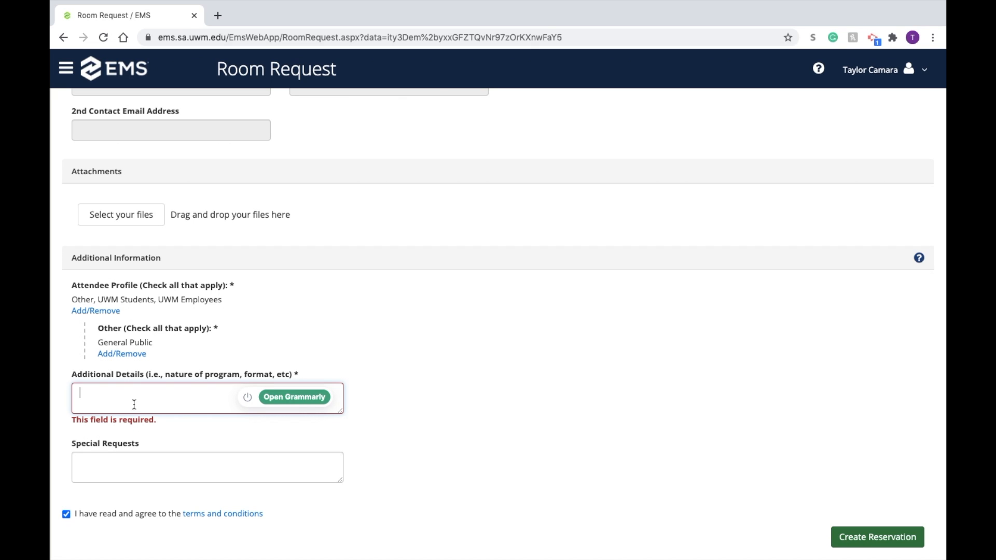
left_click(147, 458)
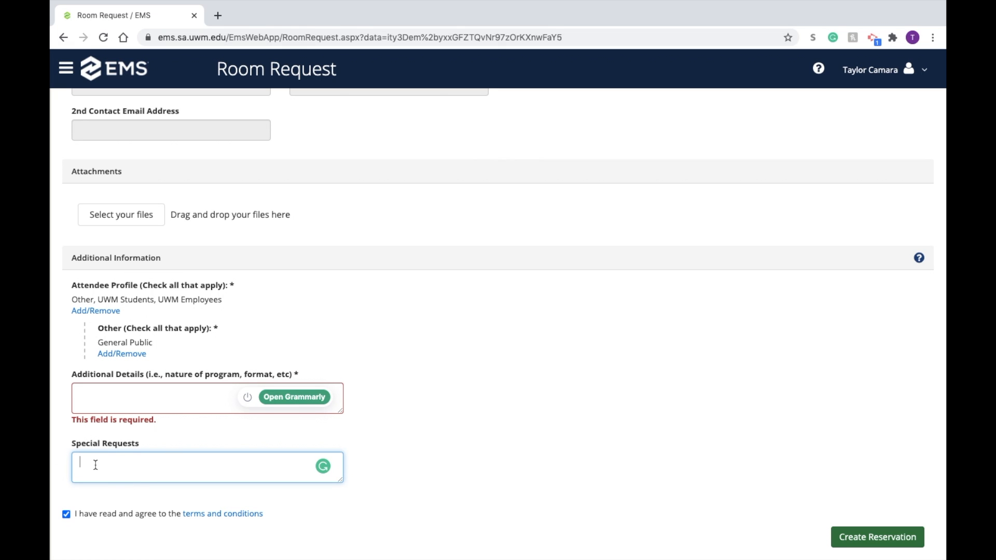
scroll(133, 269, "up", 5)
scroll(133, 269, "down", 5)
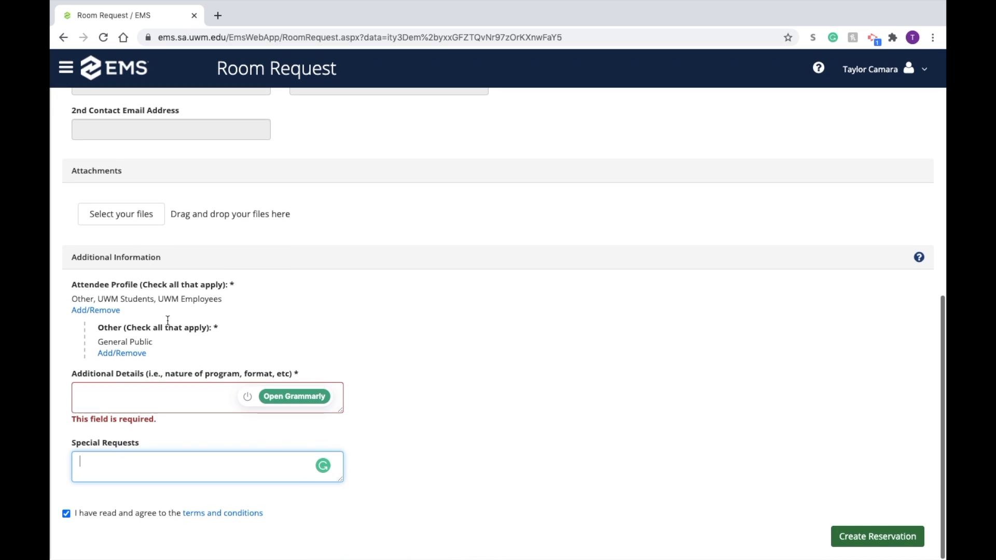
left_click(200, 514)
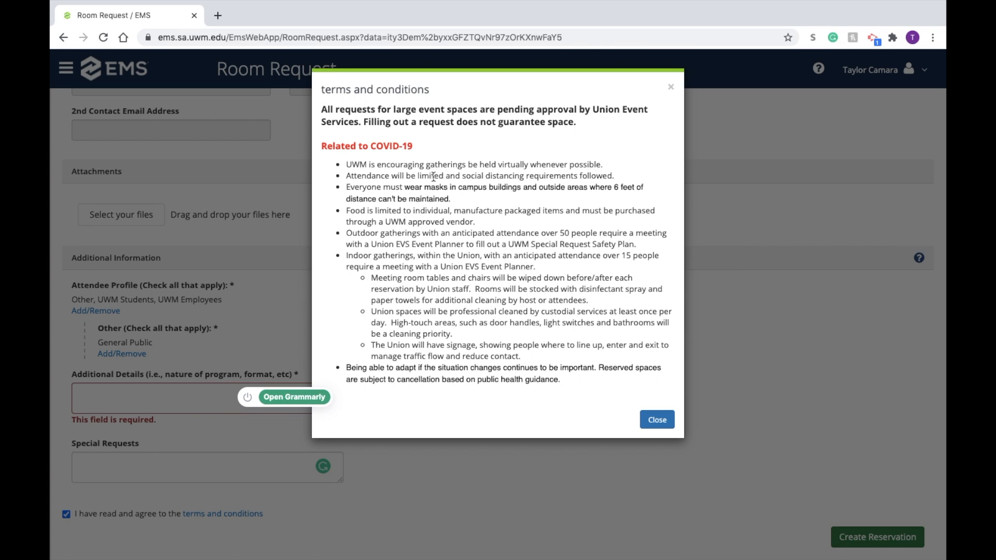
left_click(656, 419)
Step: Submit the large event space reservation and acknowledge the pending approval notice
left_click(855, 537)
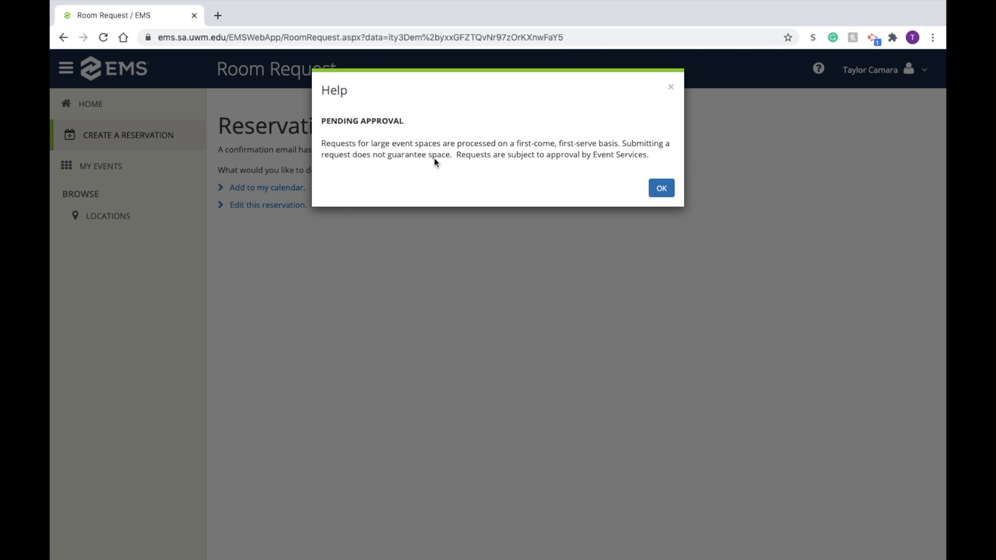
left_click(659, 189)
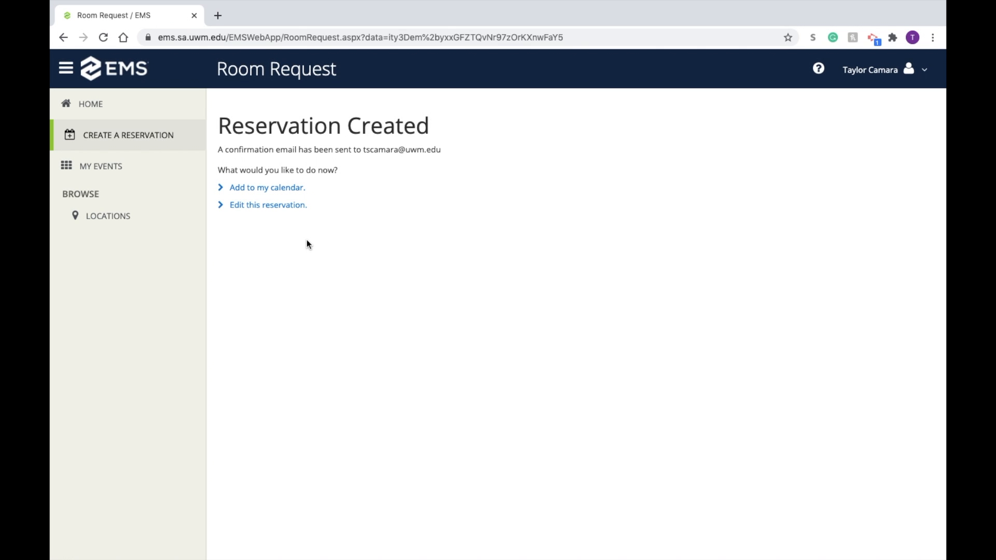
left_click(284, 190)
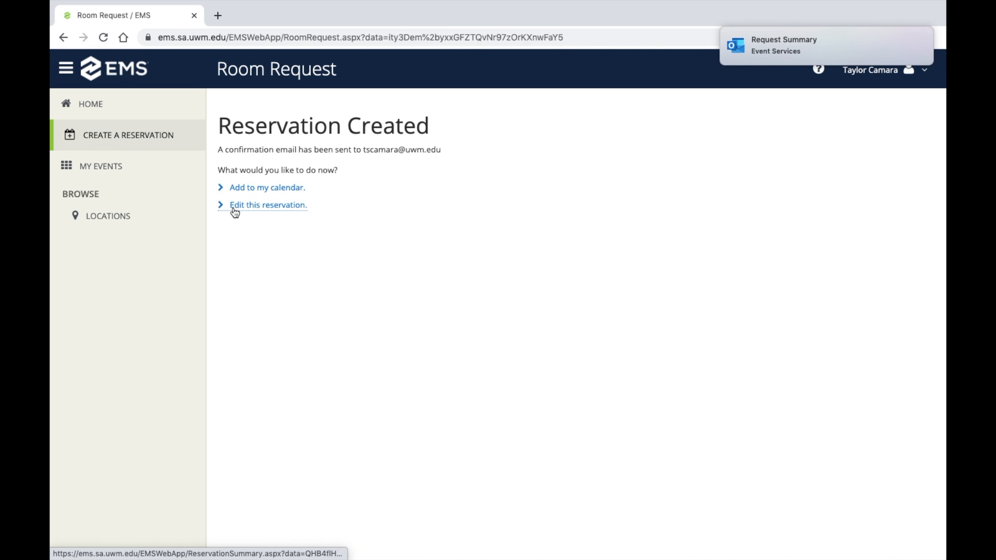
Step: View the current reservations in My Events and return to the web app's home page
left_click(147, 170)
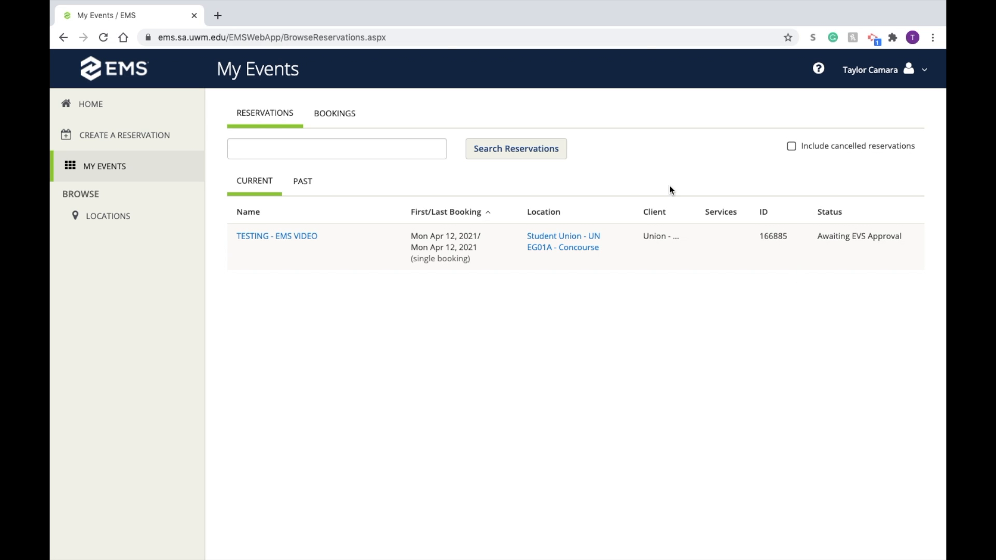
left_click(129, 110)
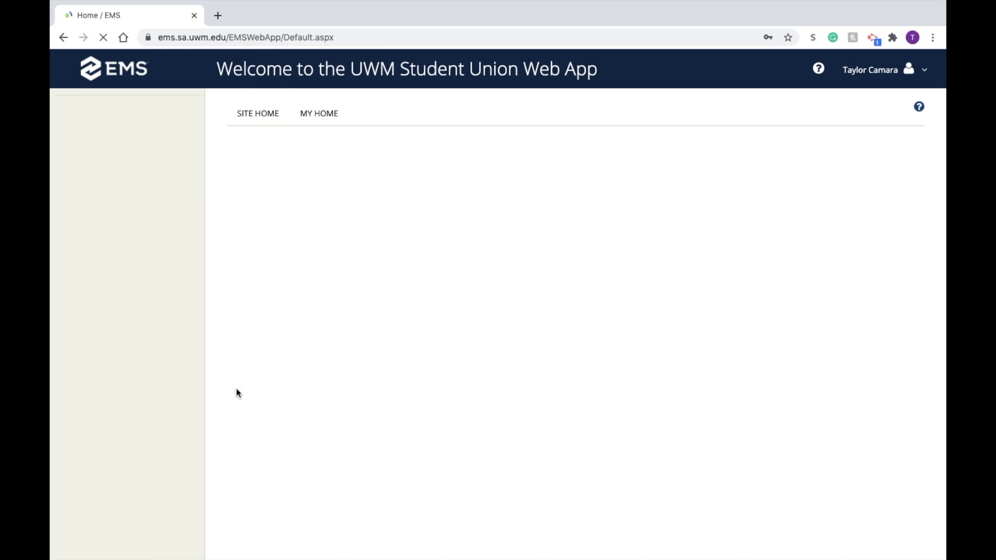